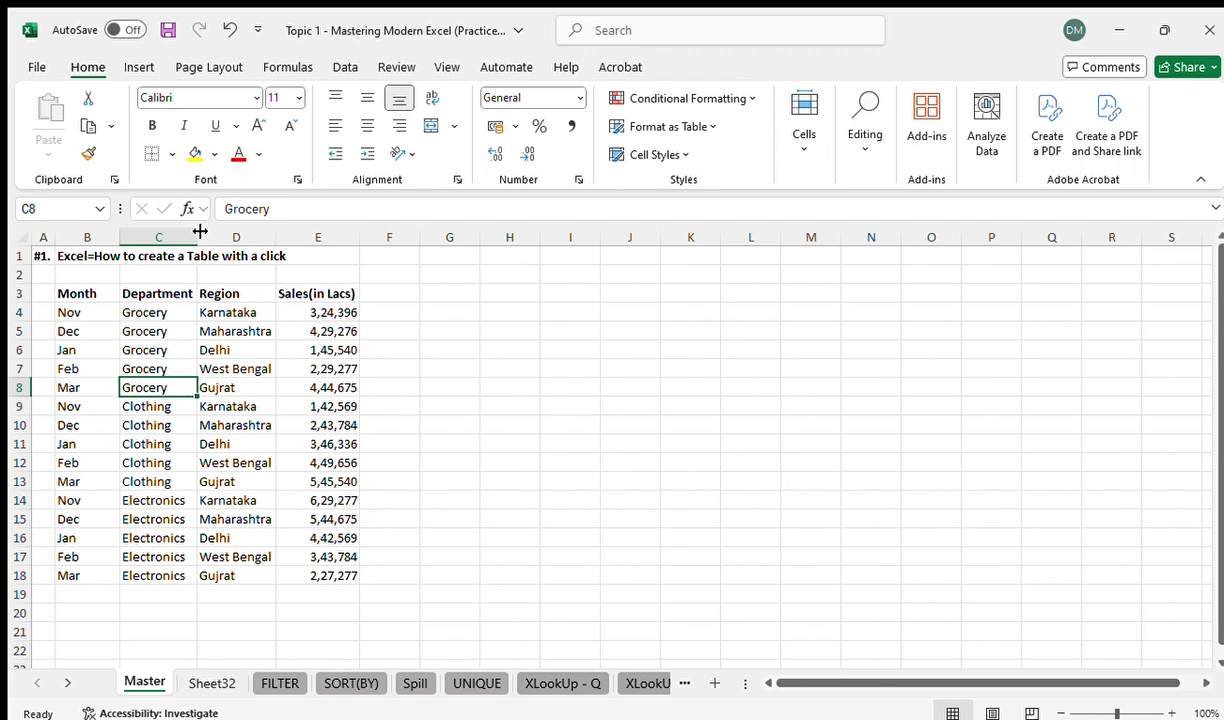
# Examine the title, the column headers and the first data rows of the sales list on the Master sheet
pyautogui.press('Up')
pyautogui.hotkey('ctrl', 'Up')
pyautogui.hotkey('ctrl', 'Up')
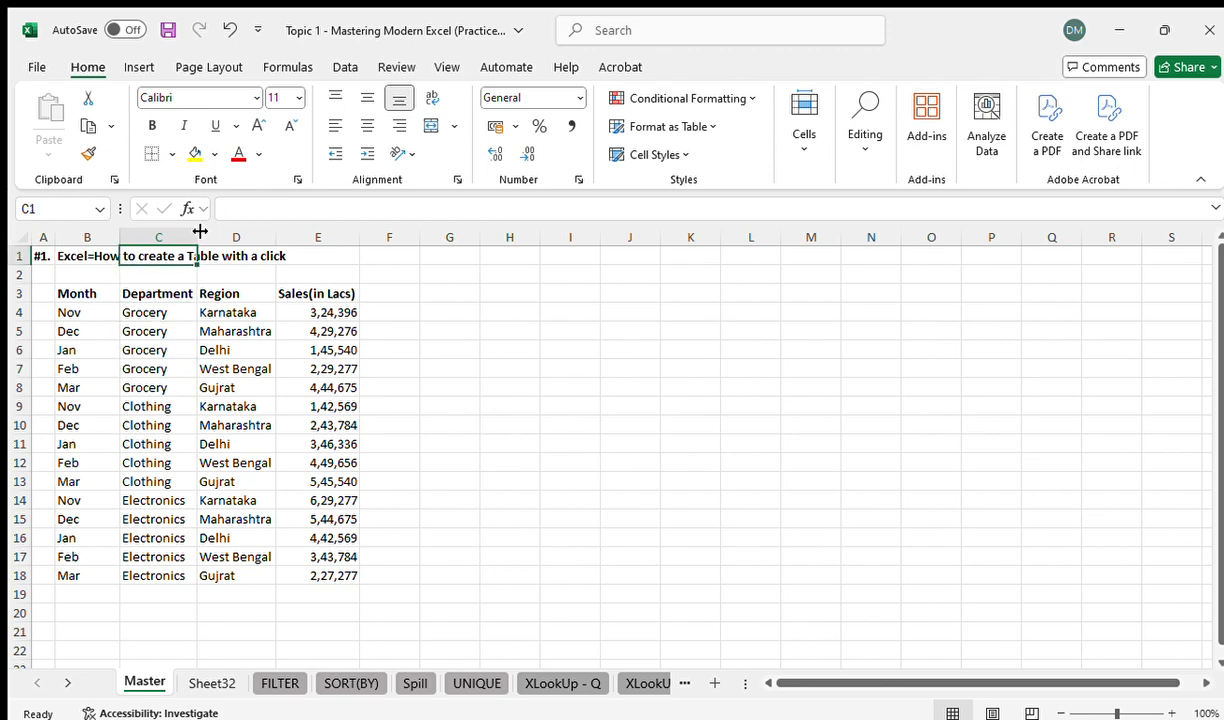
pyautogui.press('Left')
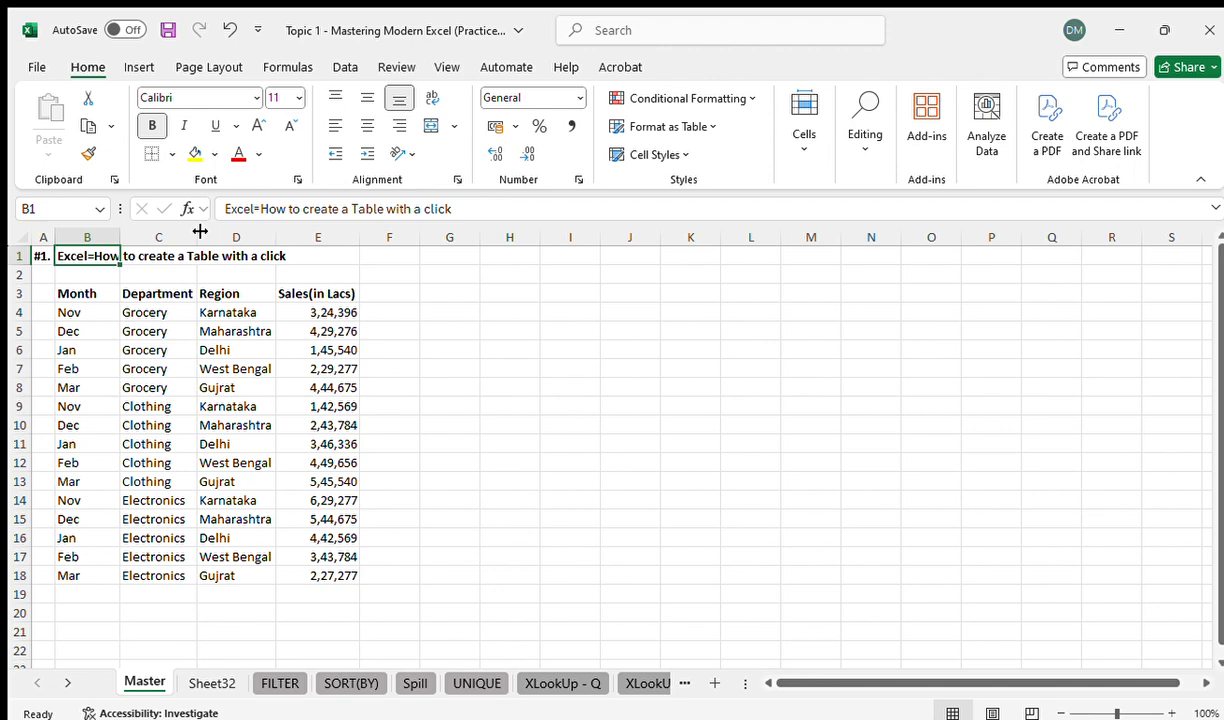
pyautogui.press('Down')
pyautogui.press('Down')
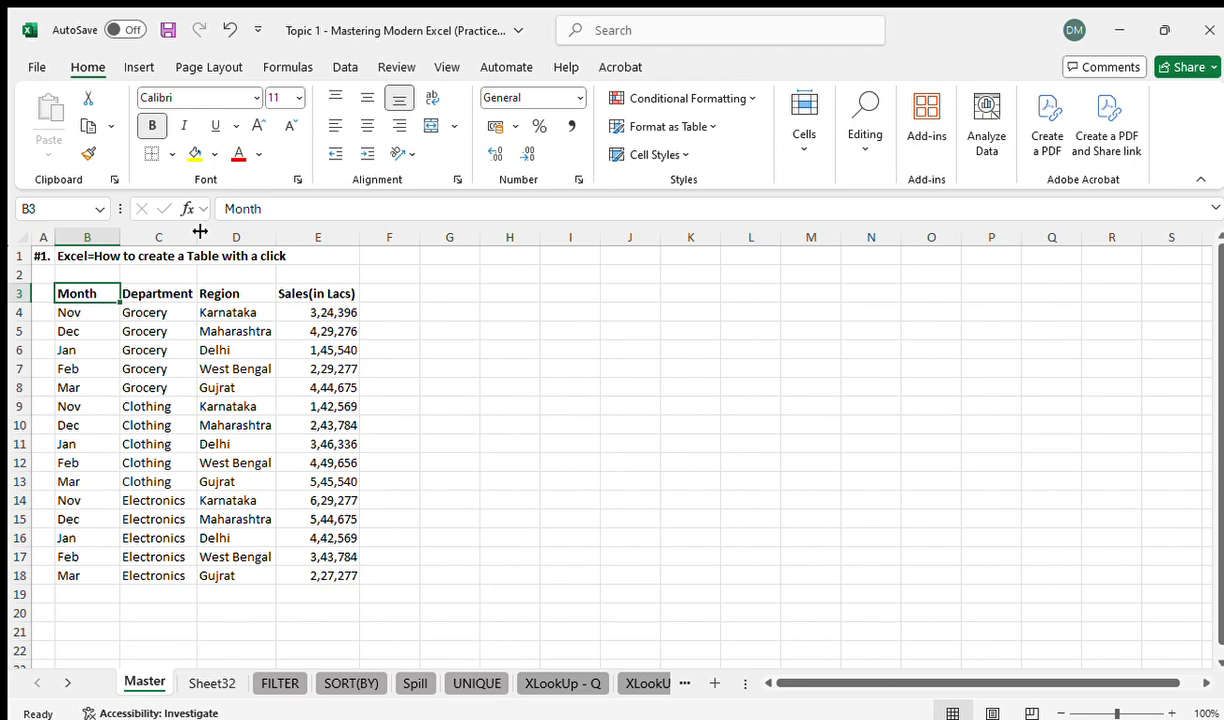
pyautogui.press('Right')
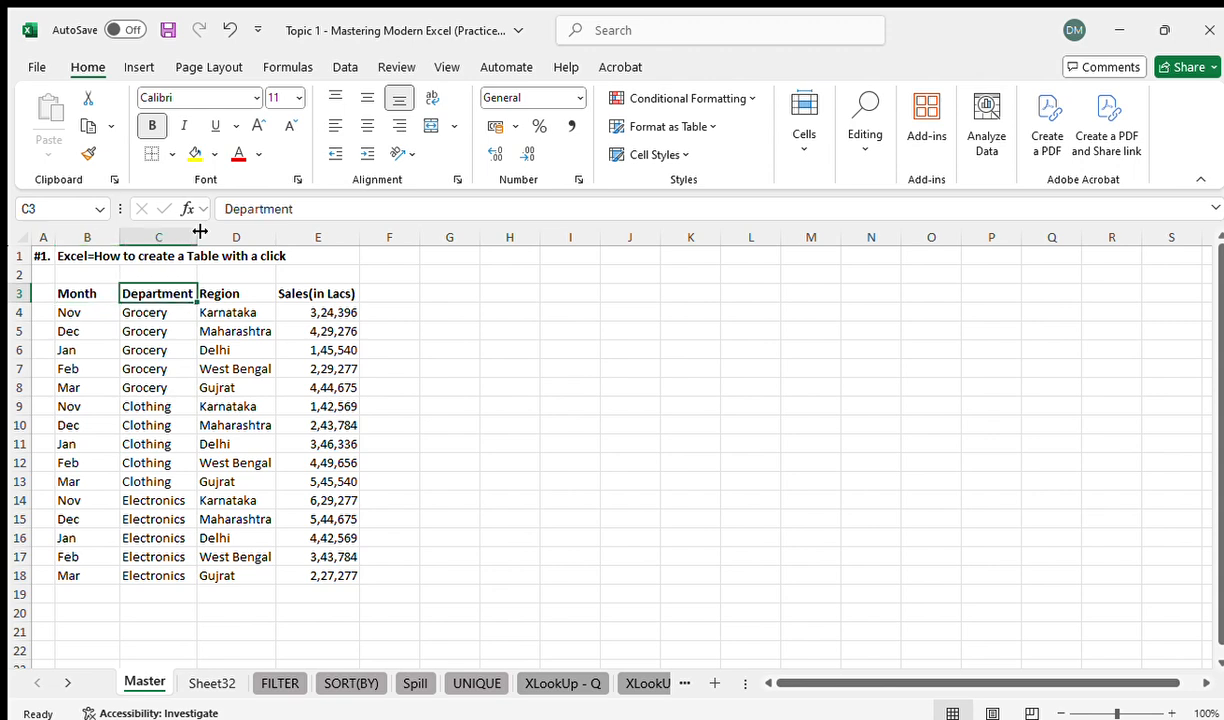
pyautogui.press('Right')
pyautogui.press('Right')
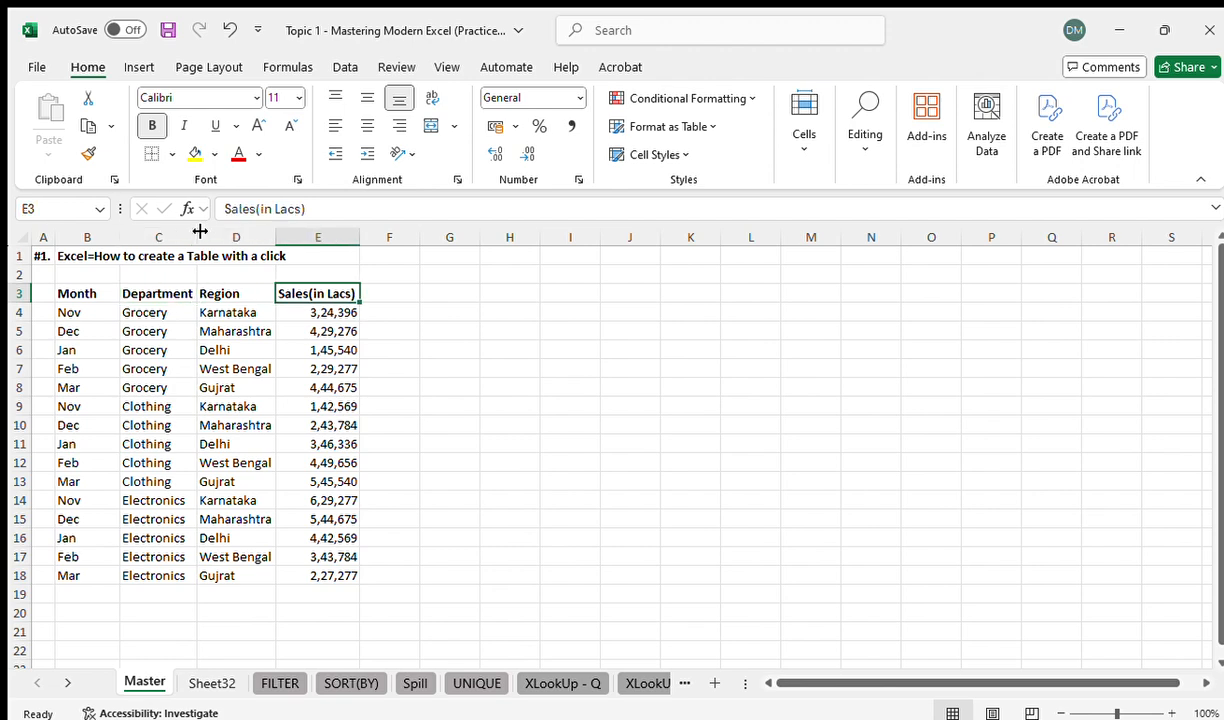
pyautogui.press('Left')
pyautogui.press('Left')
pyautogui.press('Left')
pyautogui.press('Down')
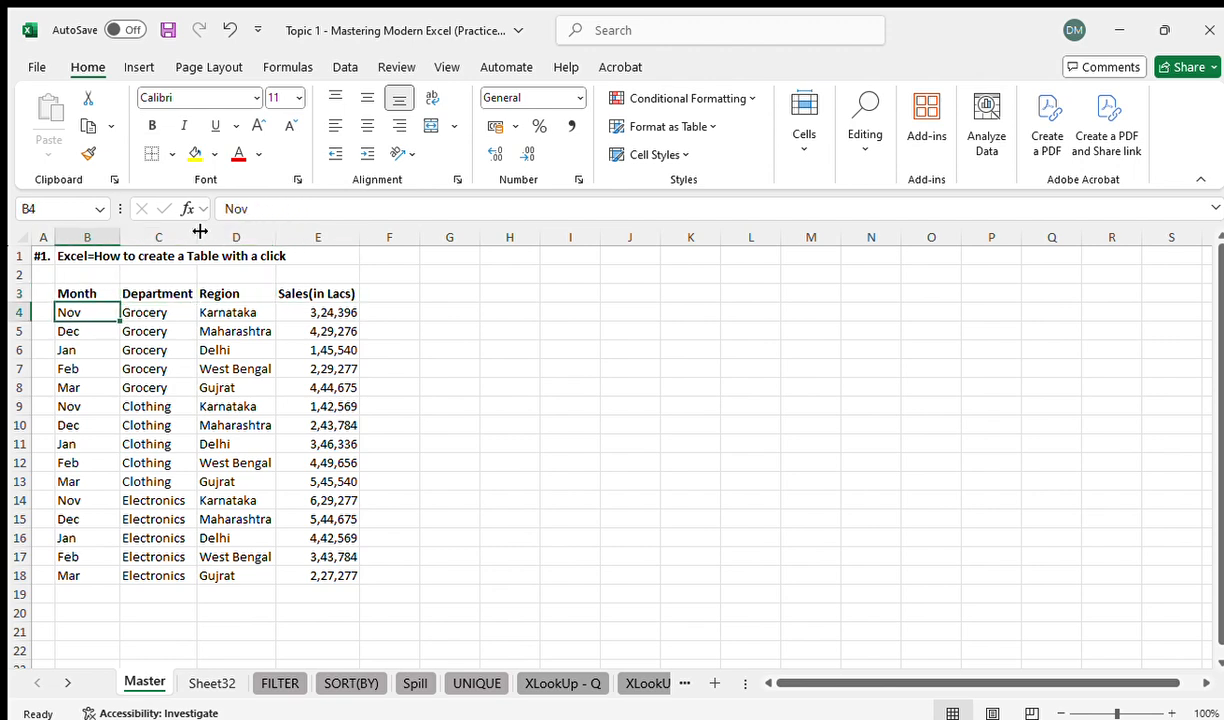
pyautogui.press('Down')
pyautogui.press('Right')
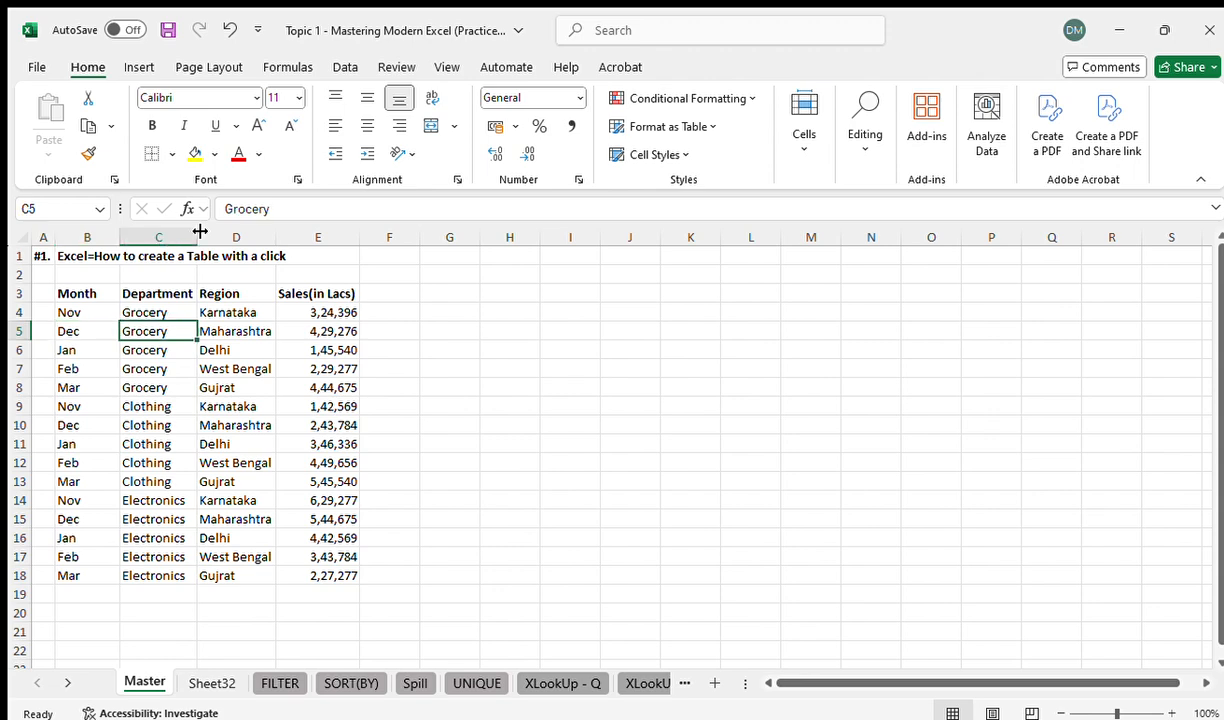
pyautogui.press('Up')
pyautogui.press('Up')
pyautogui.press('Left')
pyautogui.press('Right')
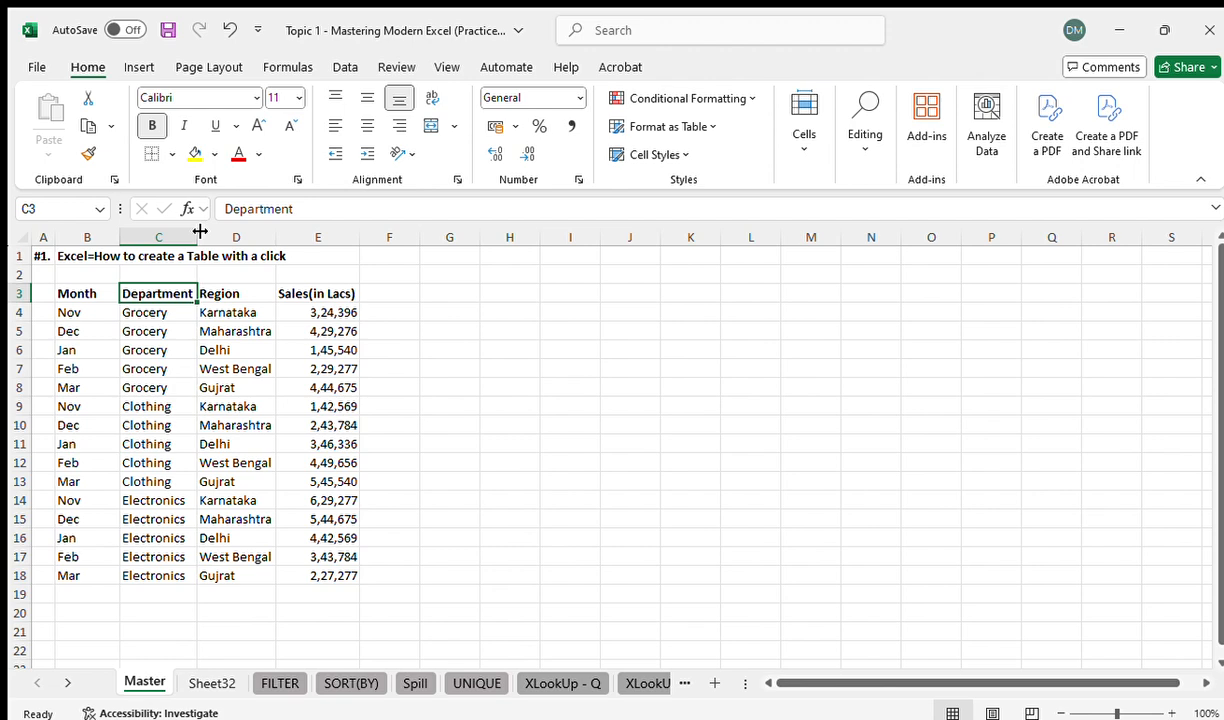
pyautogui.click(128, 70)
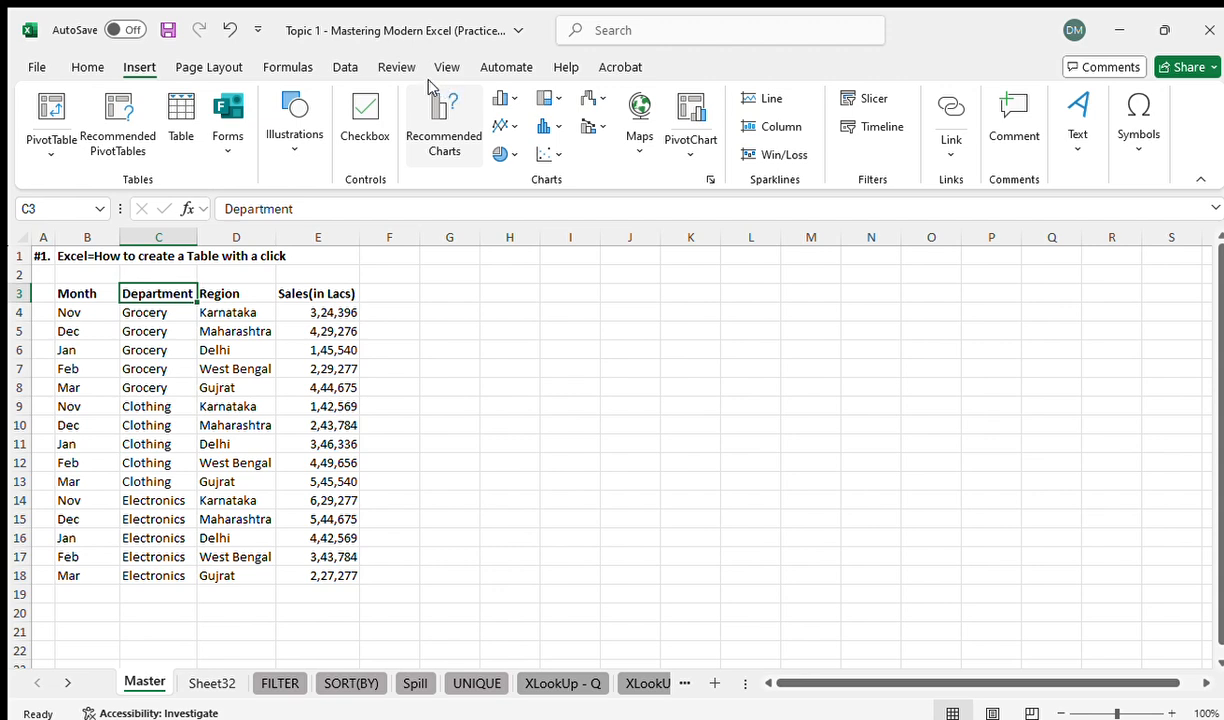
pyautogui.click(335, 70)
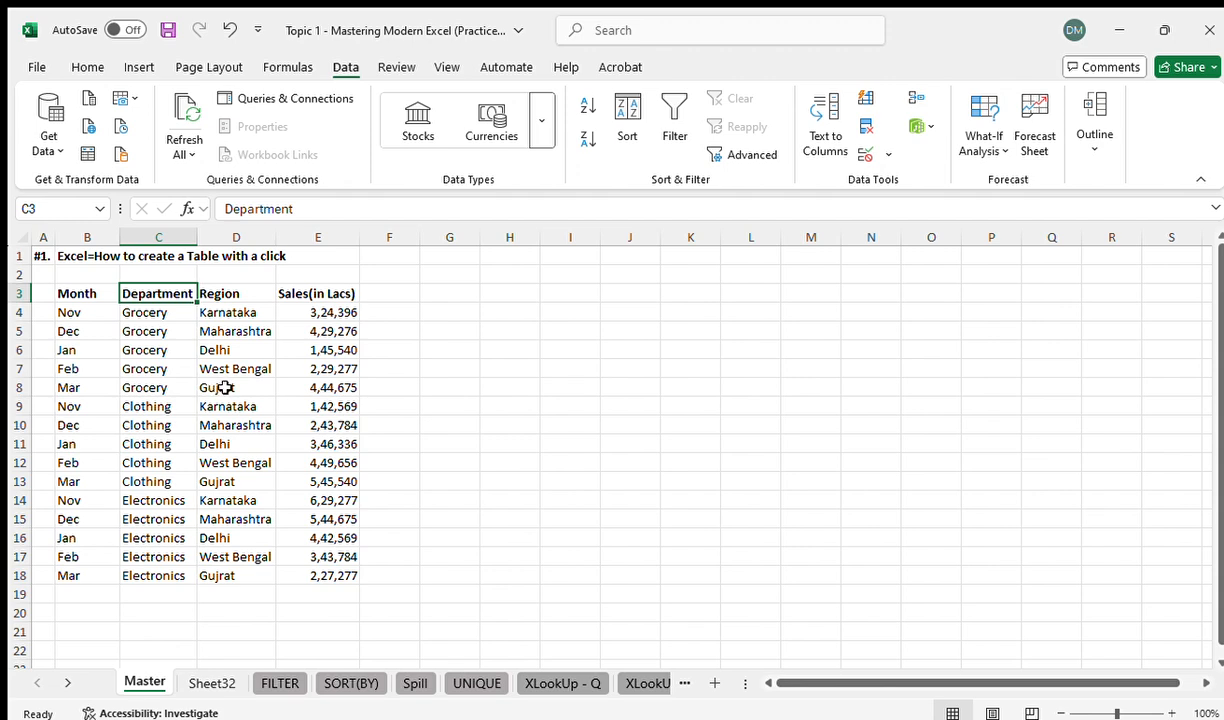
# Convert the sales data in B3:E18 into a table, using its first row as headers
pyautogui.click(161, 389)
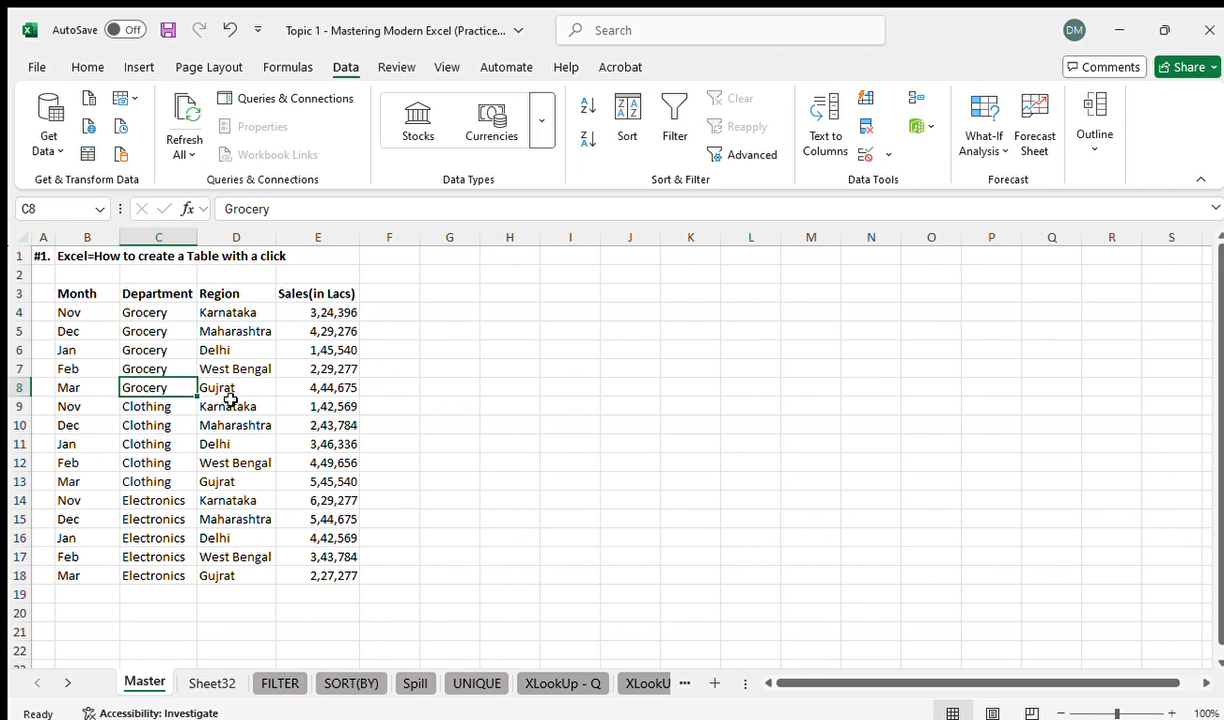
pyautogui.click(146, 352)
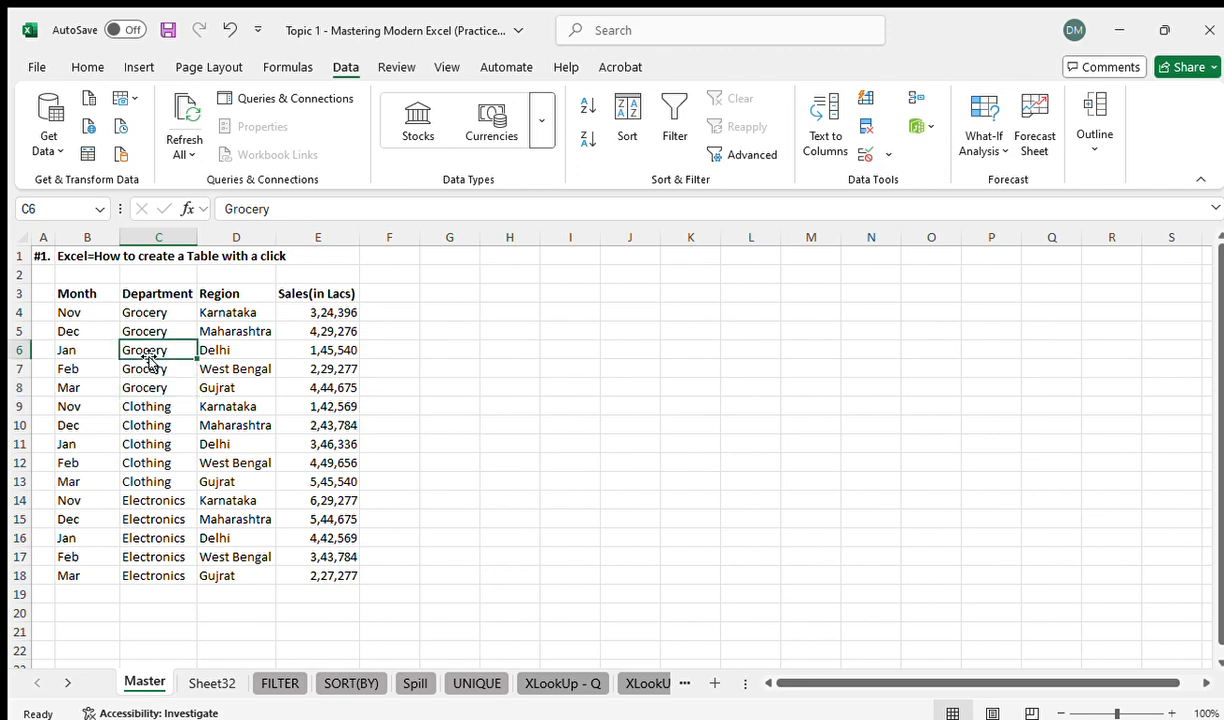
pyautogui.hotkey('ctrl', 't')
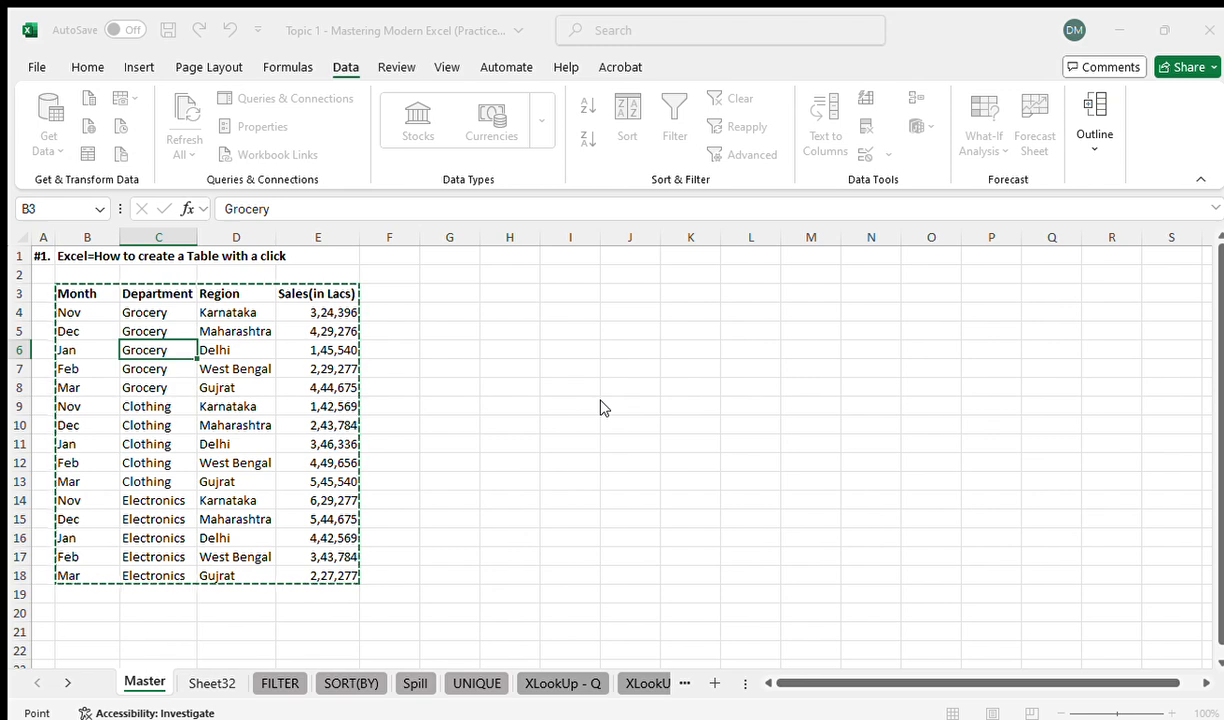
pyautogui.press('Escape')
pyautogui.hotkey('ctrl', 't')
pyautogui.press('Return')
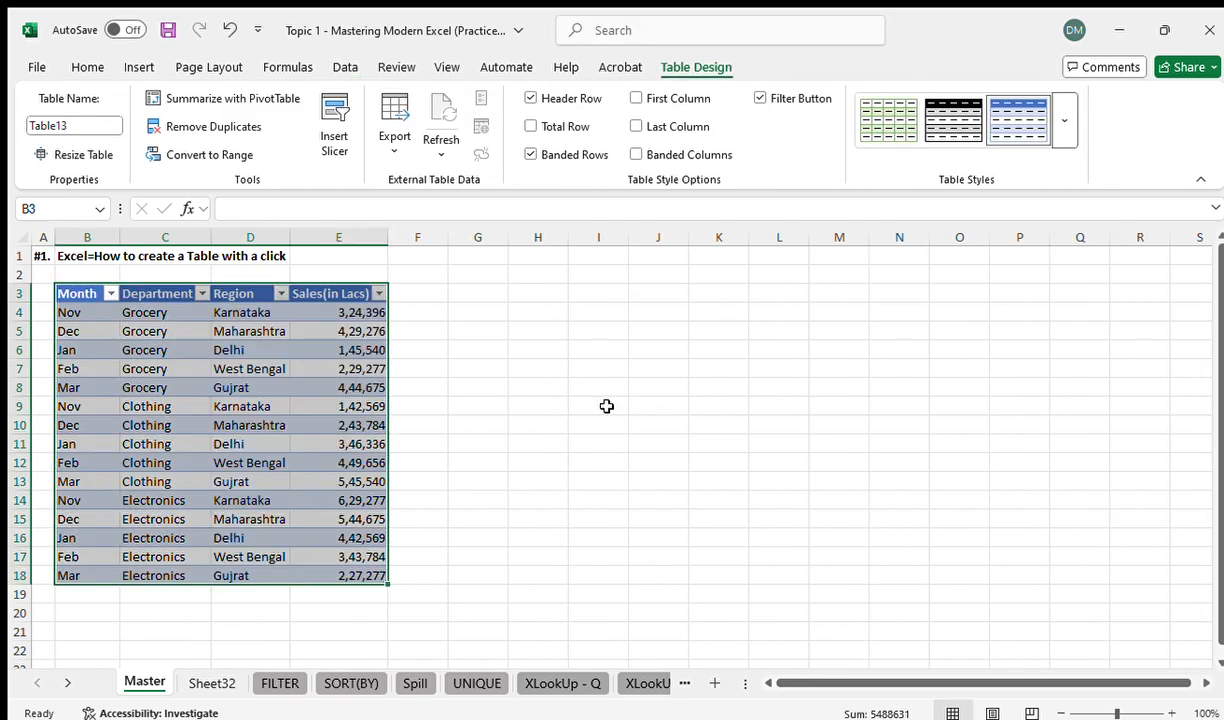
pyautogui.click(319, 385)
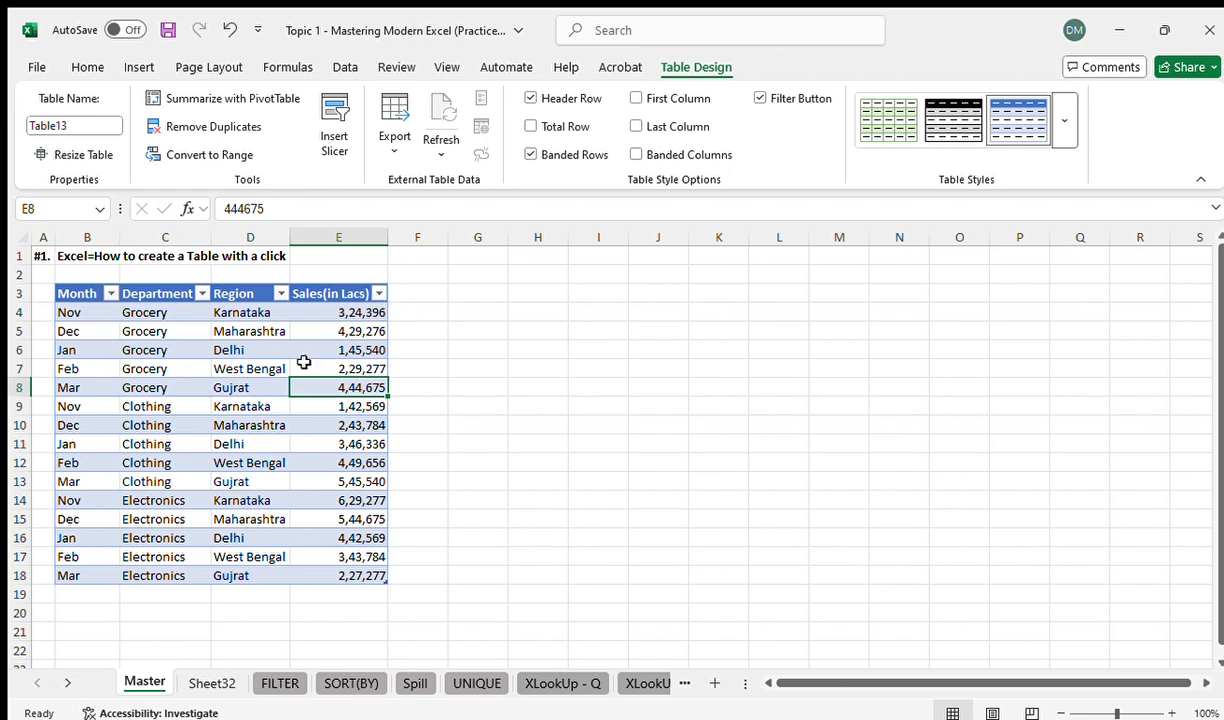
# Try the sales table without filter buttons and without its header row, switching each option back on
pyautogui.click(200, 423)
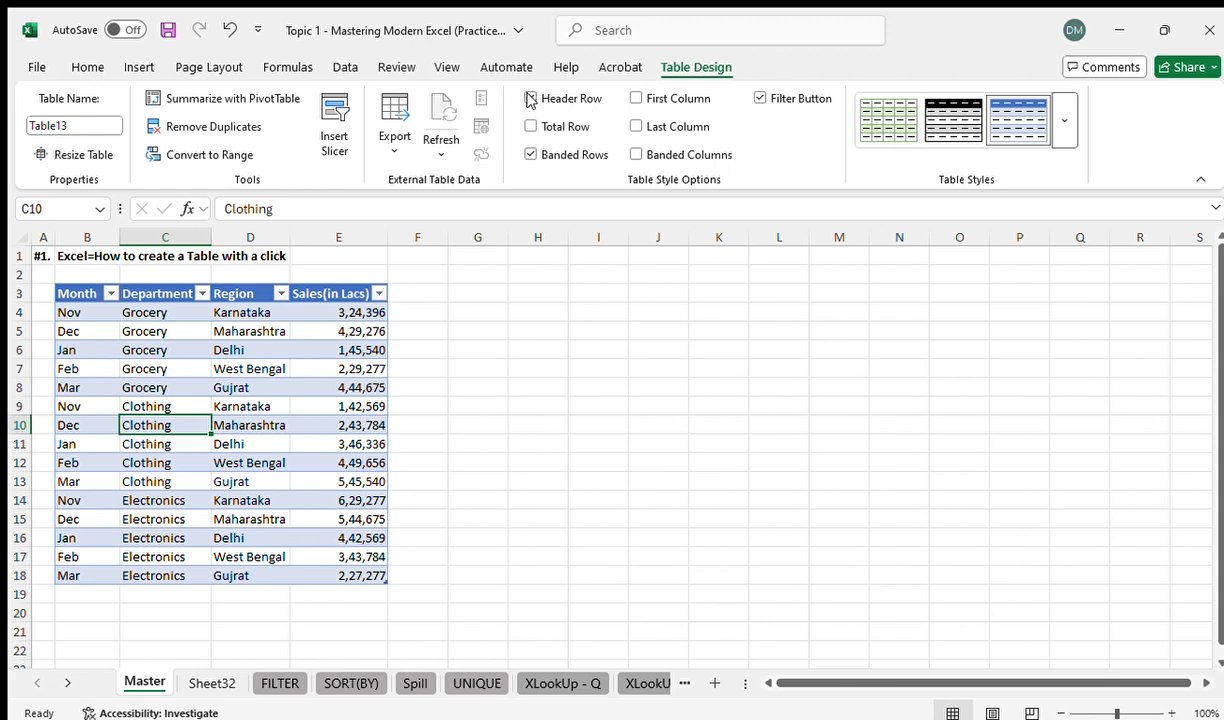
pyautogui.click(757, 99)
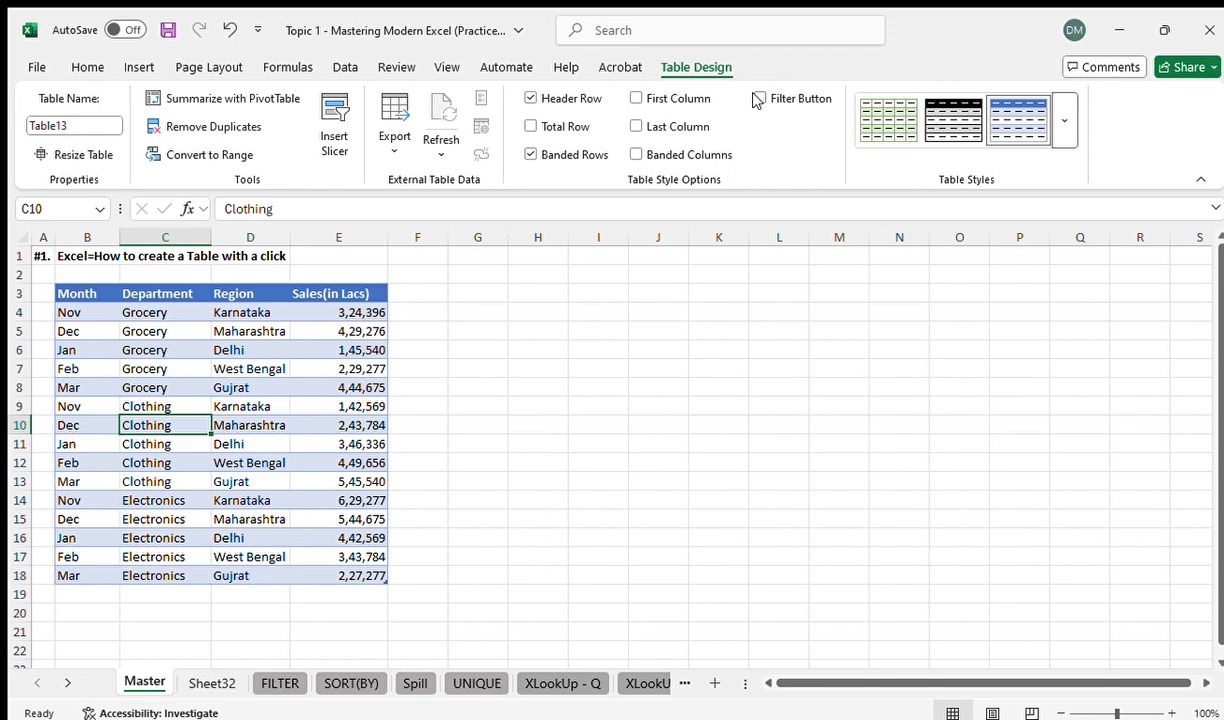
pyautogui.click(757, 99)
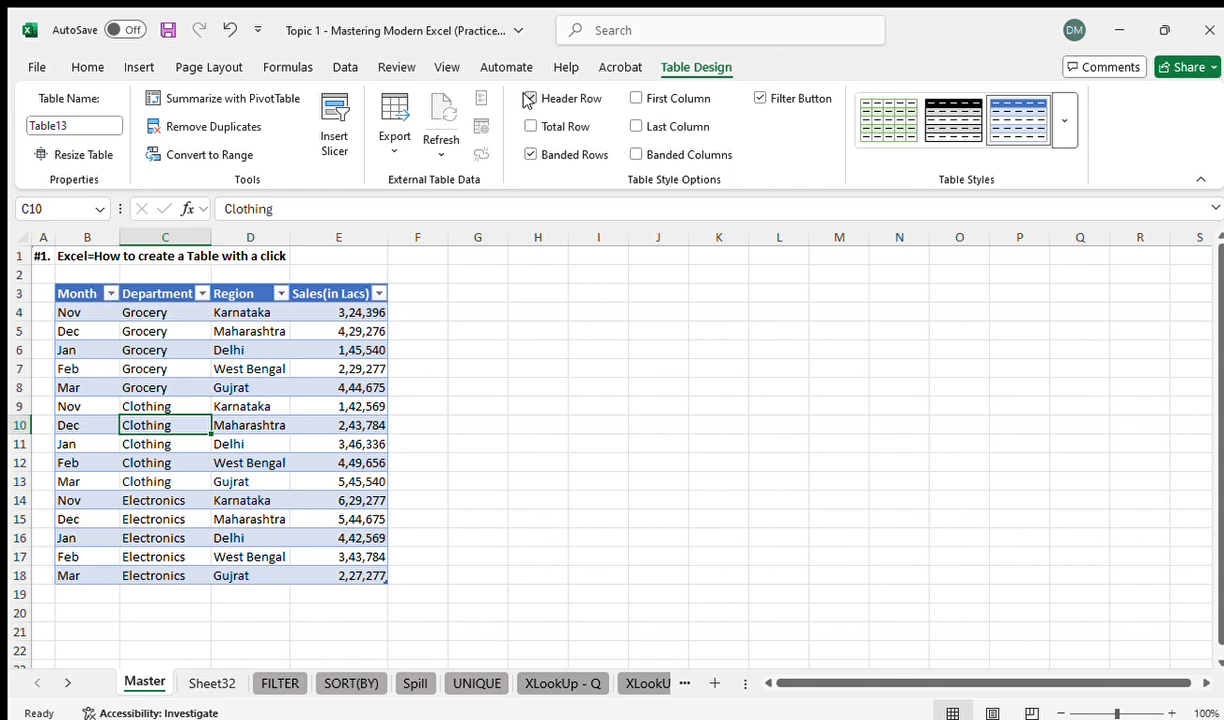
pyautogui.click(530, 98)
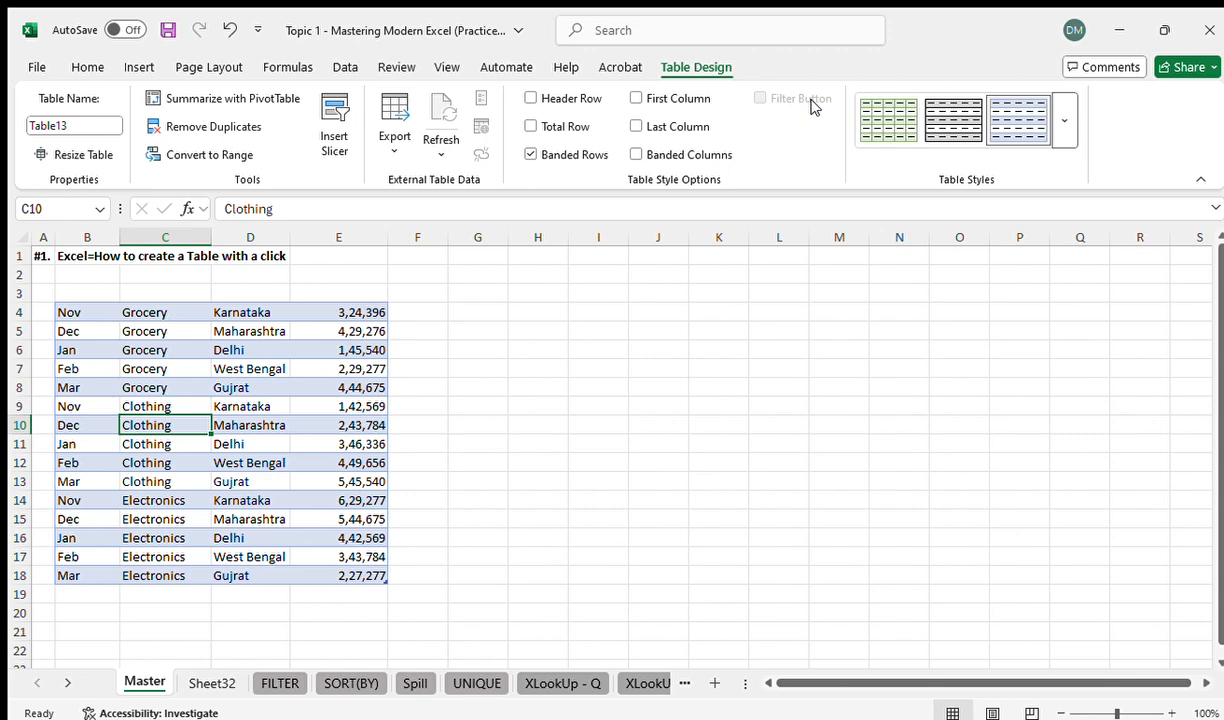
pyautogui.click(529, 97)
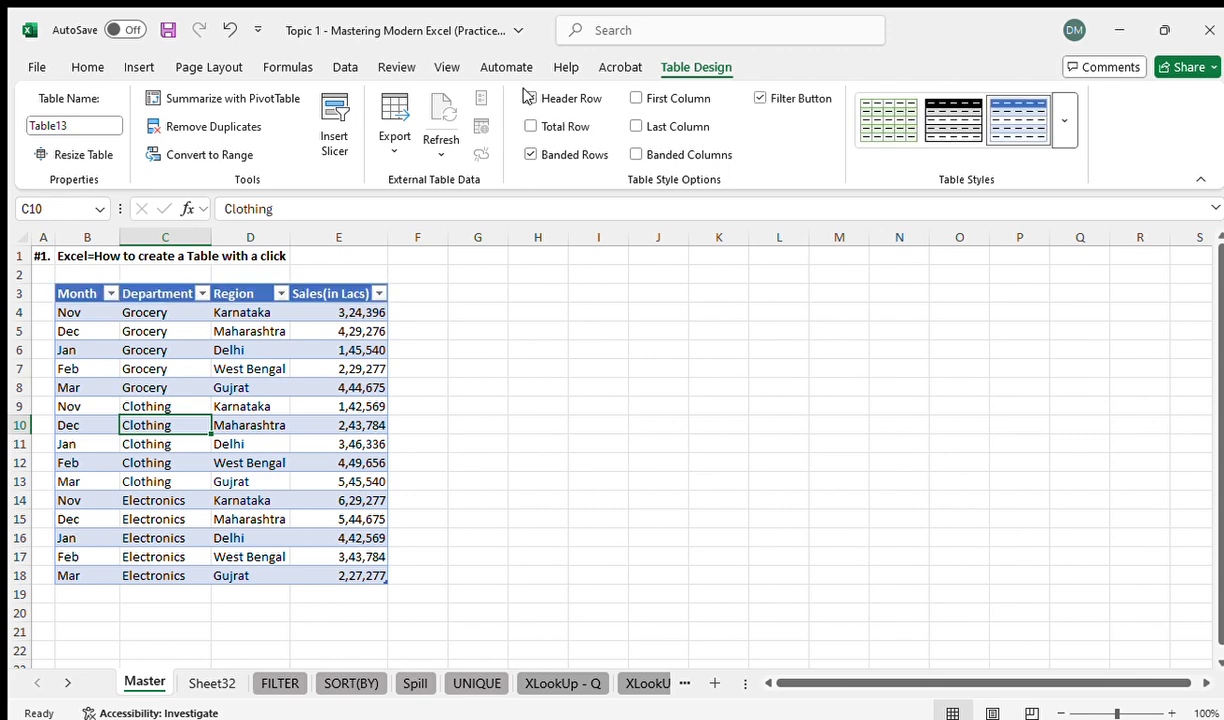
# Turn off the banded-row shading of the sales table
pyautogui.click(529, 155)
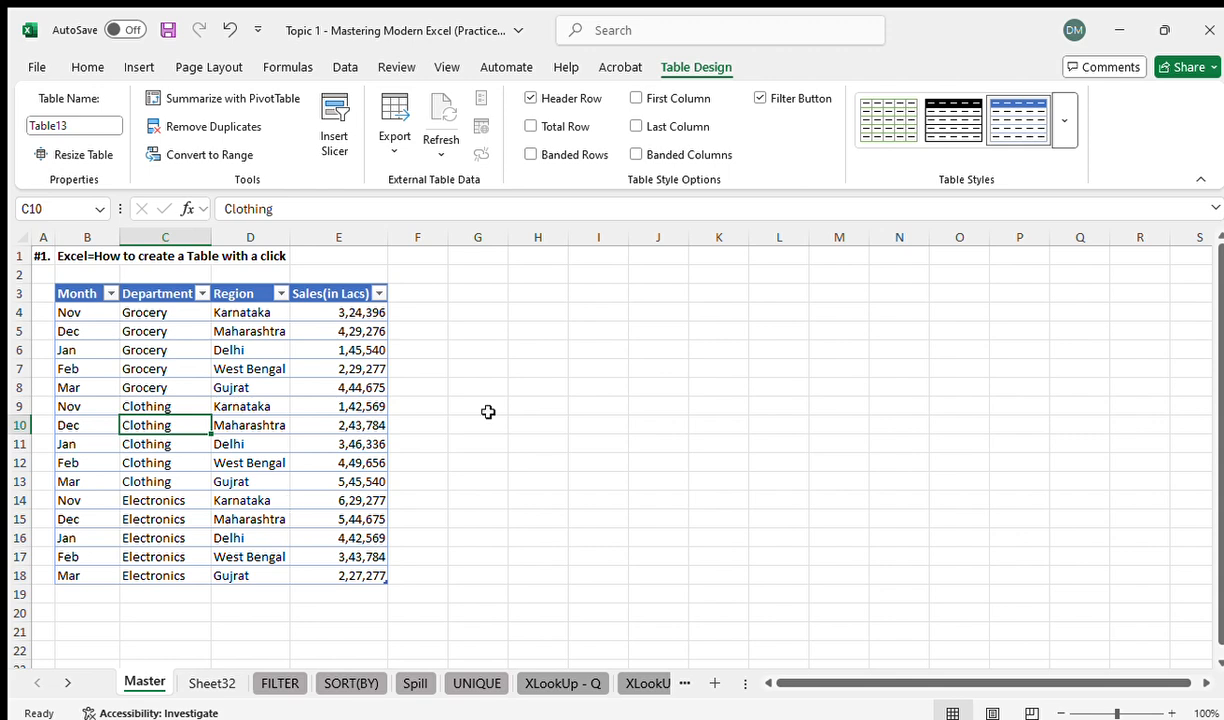
pyautogui.click(529, 155)
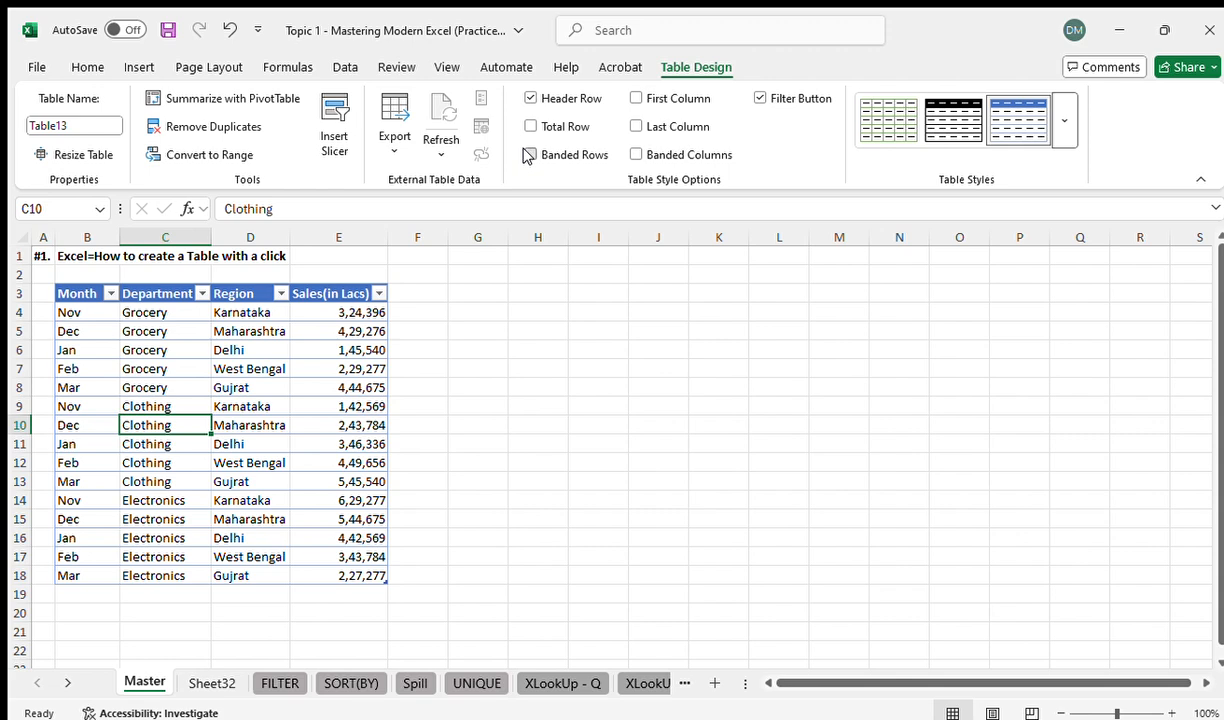